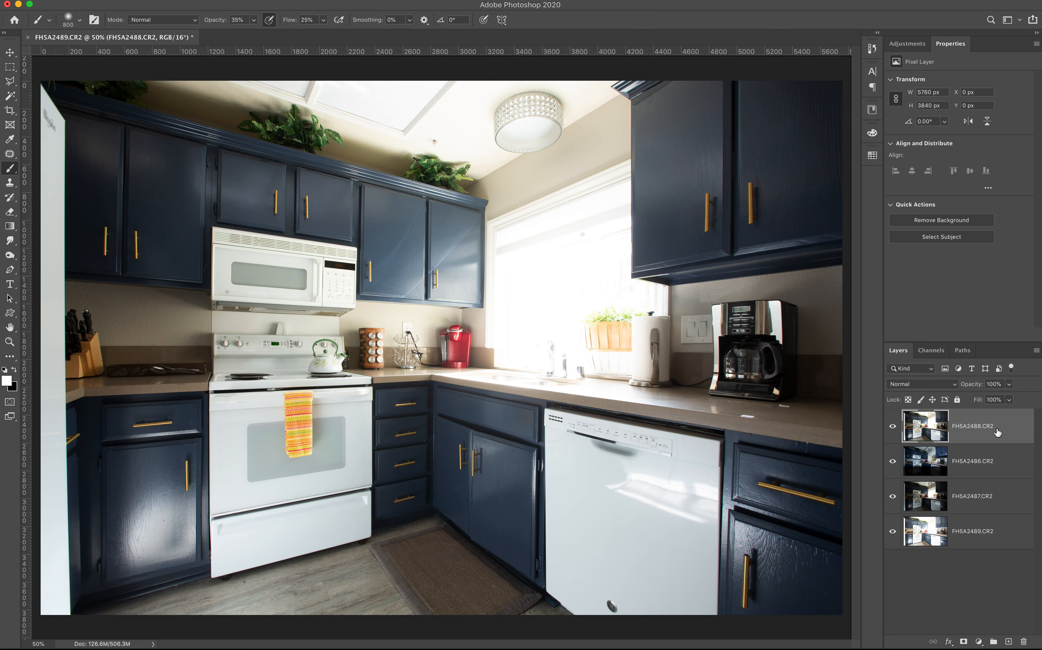
# Move the FH5A2488.CR2 layer to the bottom of the stack and hide the FH5A2486.CR2 and FH5A2487.CR2 layers
pyautogui.moveTo(1006, 429); pyautogui.dragTo(1003, 540)
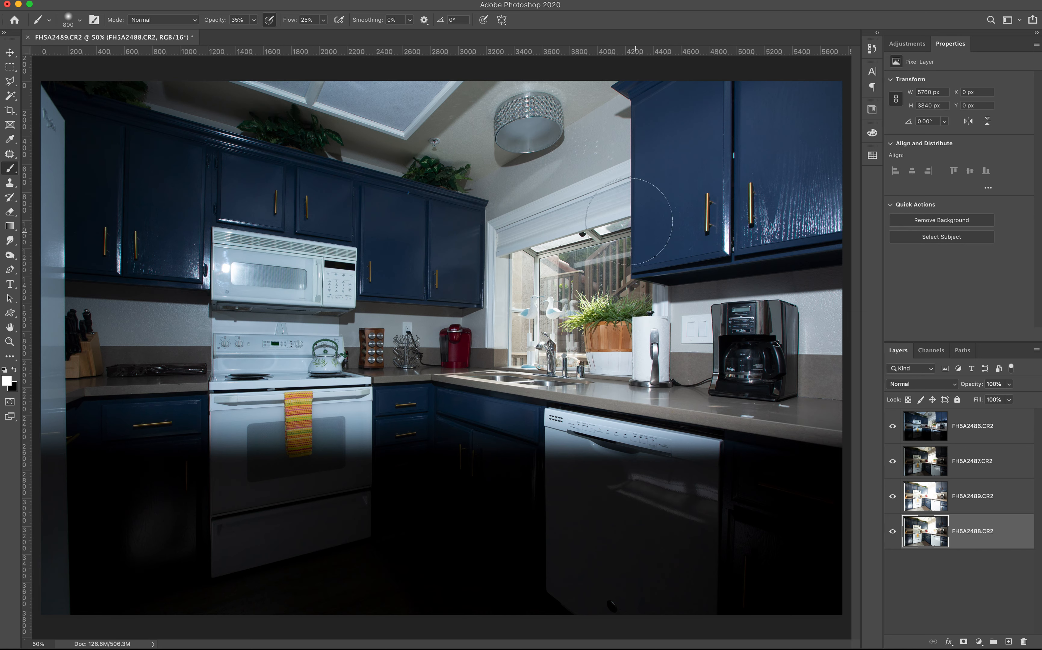
pyautogui.click(892, 427)
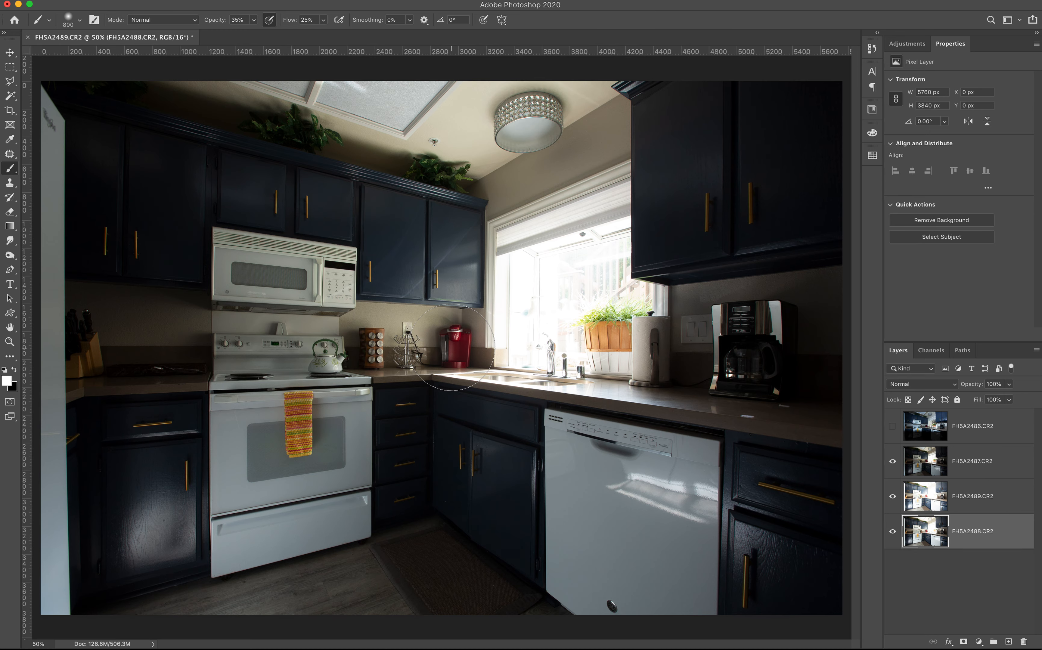
pyautogui.click(892, 461)
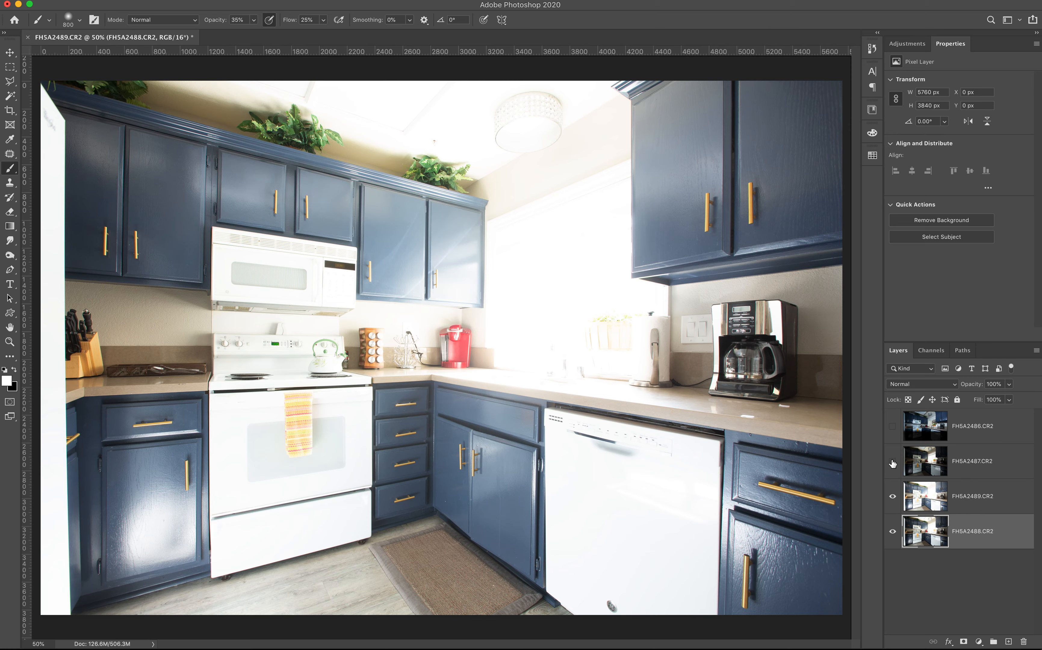
pyautogui.click(892, 462)
pyautogui.click(893, 499)
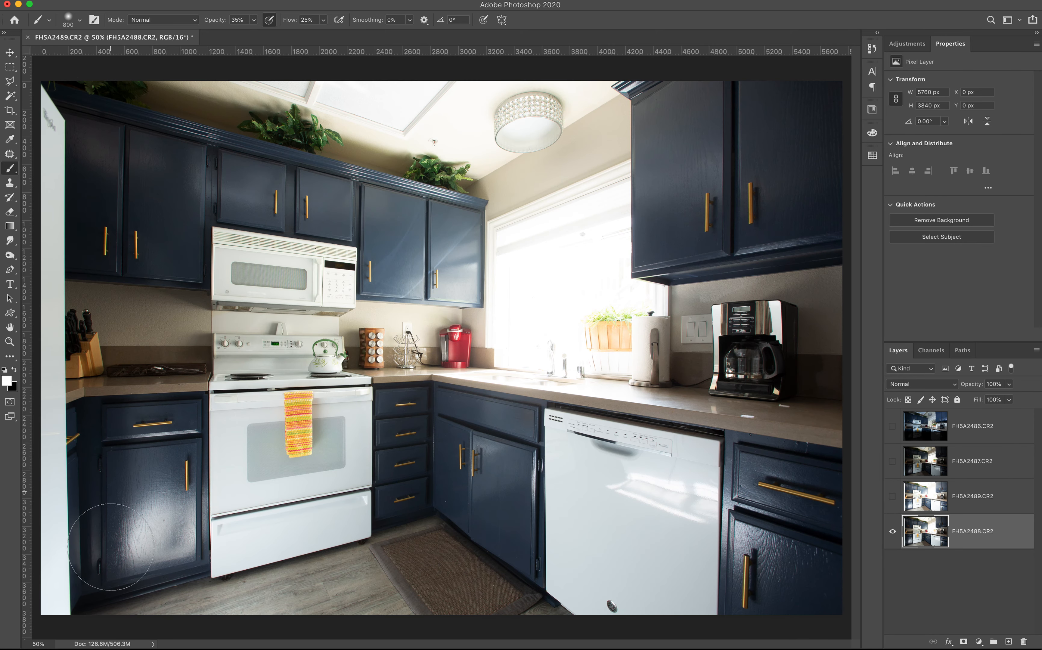
pyautogui.click(893, 498)
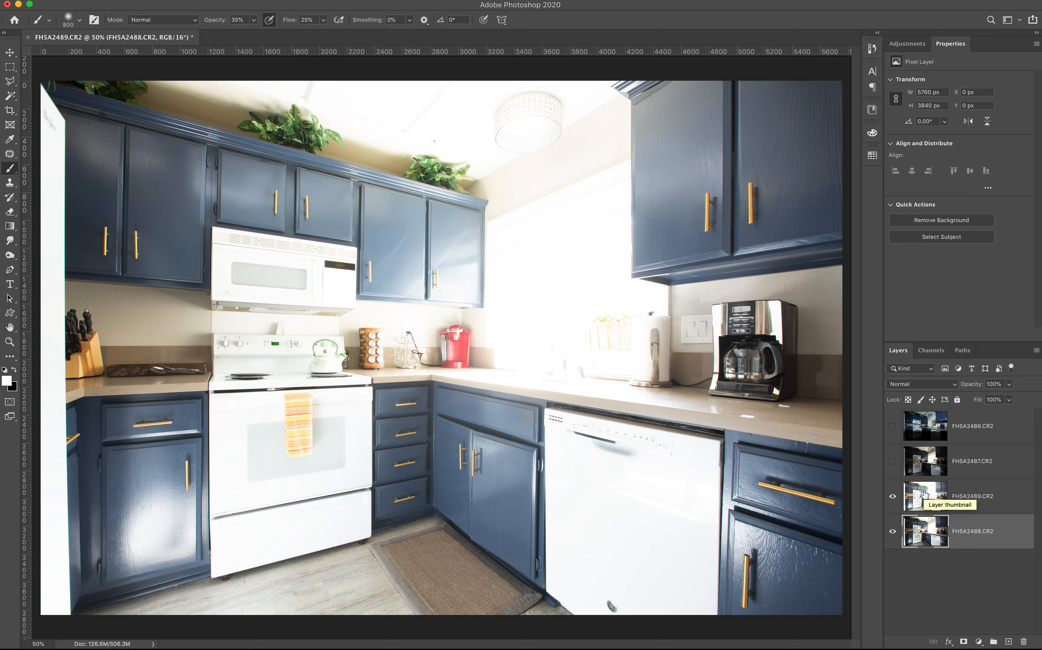
# Add a black layer mask to the FH5A2489.CR2 layer and make the mask the active painting target
pyautogui.click(930, 499)
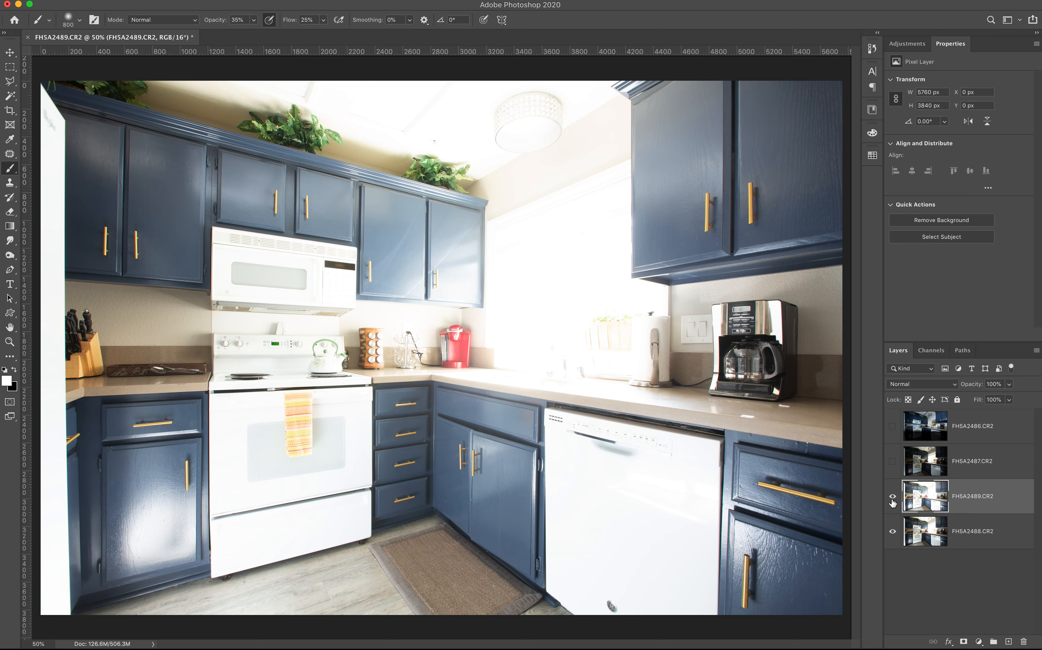
pyautogui.keyDown('alt'); pyautogui.click(964, 642); pyautogui.keyUp('alt')
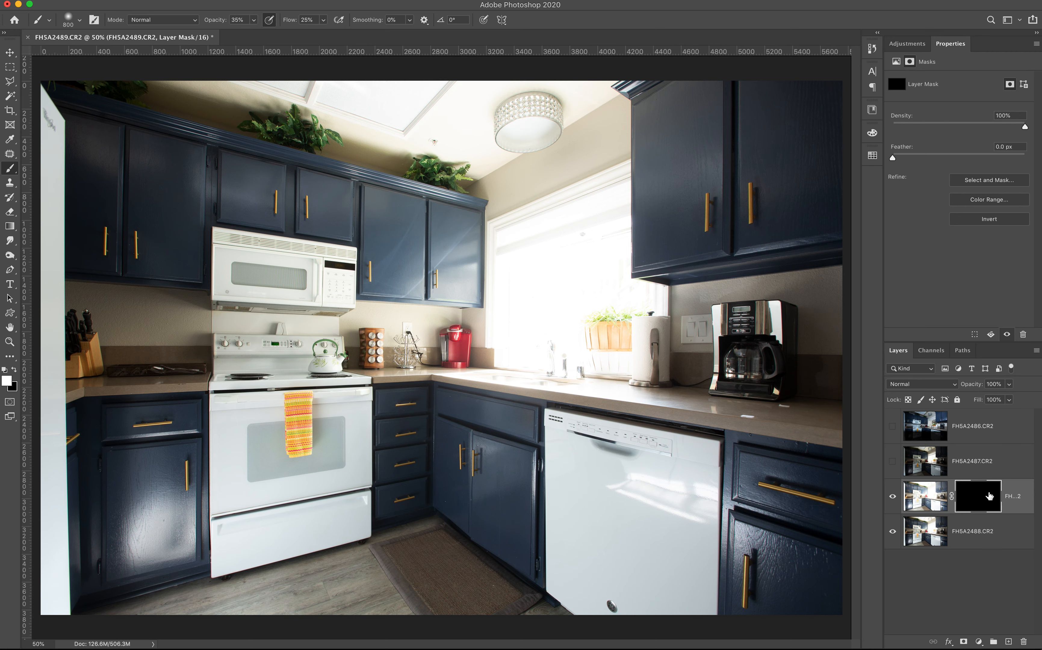
pyautogui.click(925, 501)
pyautogui.click(976, 499)
# Paint white on the FH5A2489.CR2 mask over the dark upper cabinets, wall and plant beside the refrigerator to brighten them
pyautogui.press(']')
pyautogui.press(']')
pyautogui.moveTo(114, 310)
pyautogui.mouseDown()
pyautogui.moveTo(106, 152)
pyautogui.moveTo(100, 268)
pyautogui.moveTo(100, 157)
pyautogui.moveTo(77, 107)
pyautogui.moveTo(143, 113)
pyautogui.moveTo(92, 93)
pyautogui.moveTo(181, 108)
pyautogui.moveTo(95, 100)
pyautogui.moveTo(190, 118)
pyautogui.moveTo(167, 120)
pyautogui.moveTo(222, 137)
pyautogui.moveTo(163, 218)
pyautogui.mouseUp()
pyautogui.moveTo(156, 276)
pyautogui.mouseDown()
pyautogui.moveTo(96, 260)
pyautogui.moveTo(86, 99)
pyautogui.moveTo(178, 106)
pyautogui.moveTo(124, 98)
pyautogui.moveTo(273, 142)
pyautogui.mouseUp()
pyautogui.moveTo(122, 304)
pyautogui.mouseDown()
pyautogui.moveTo(94, 586)
pyautogui.moveTo(108, 372)
pyautogui.moveTo(96, 478)
pyautogui.moveTo(94, 383)
pyautogui.moveTo(98, 595)
pyautogui.moveTo(105, 350)
pyautogui.moveTo(93, 282)
pyautogui.moveTo(97, 274)
pyautogui.moveTo(178, 299)
pyautogui.moveTo(91, 259)
pyautogui.moveTo(89, 120)
pyautogui.moveTo(60, 83)
pyautogui.moveTo(101, 104)
pyautogui.moveTo(71, 89)
pyautogui.moveTo(291, 136)
pyautogui.moveTo(106, 228)
pyautogui.mouseUp()
pyautogui.press('[')
pyautogui.press('[')
pyautogui.moveTo(100, 362)
pyautogui.mouseDown()
pyautogui.moveTo(103, 608)
pyautogui.moveTo(84, 127)
pyautogui.moveTo(98, 341)
pyautogui.moveTo(87, 198)
pyautogui.moveTo(102, 113)
pyautogui.mouseUp()
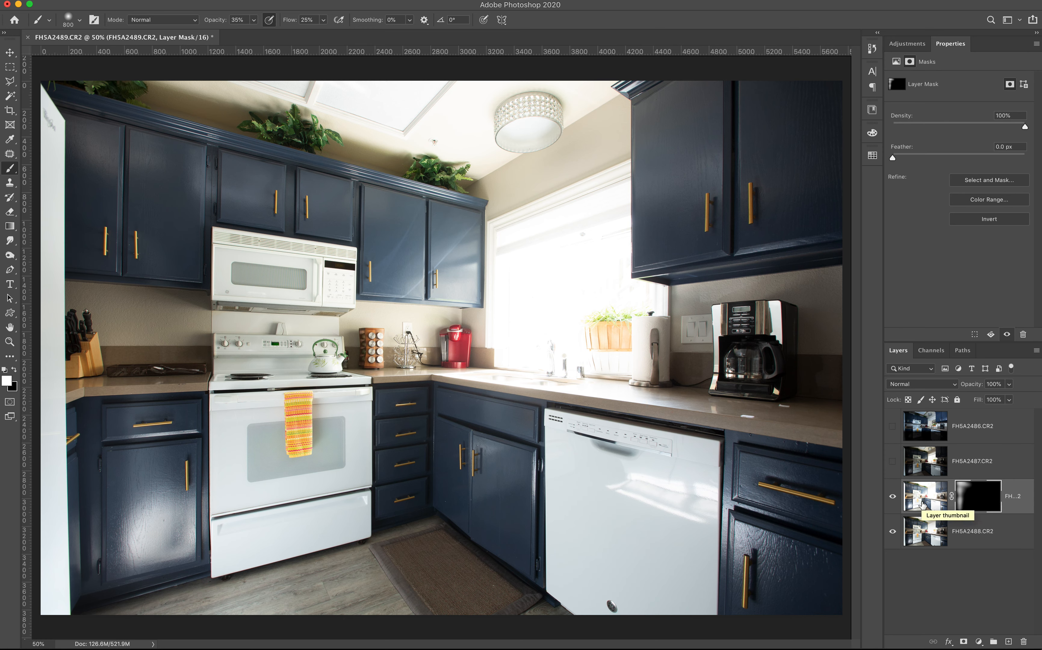
# Show the FH5A2487.CR2 layer and add a black layer mask to it
pyautogui.click(892, 461)
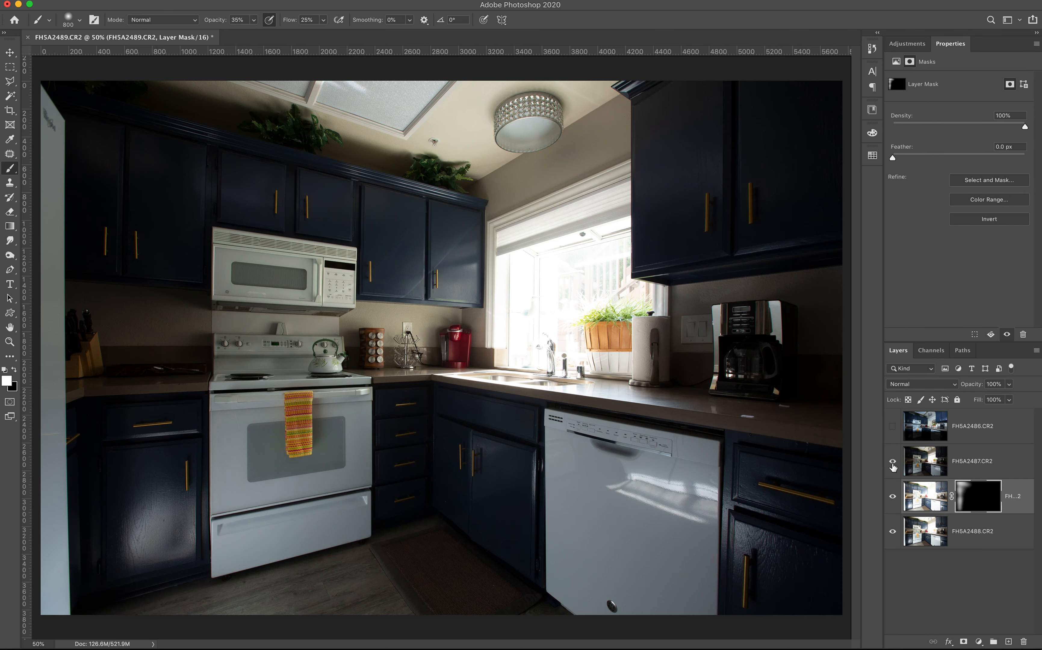
pyautogui.click(941, 467)
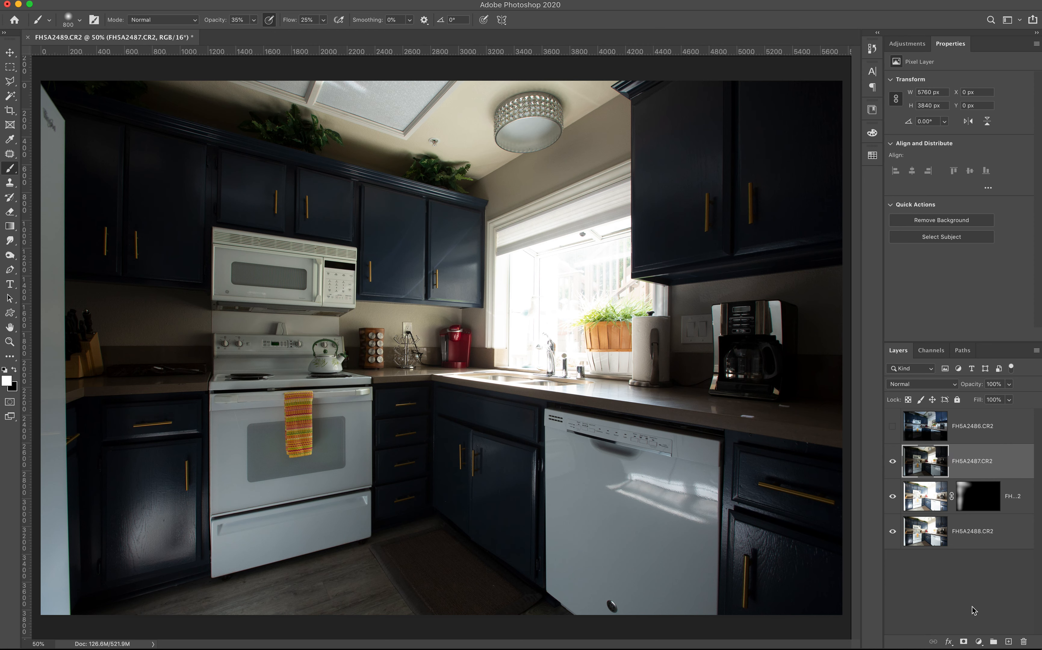
pyautogui.keyDown('alt'); pyautogui.click(964, 642); pyautogui.keyUp('alt')
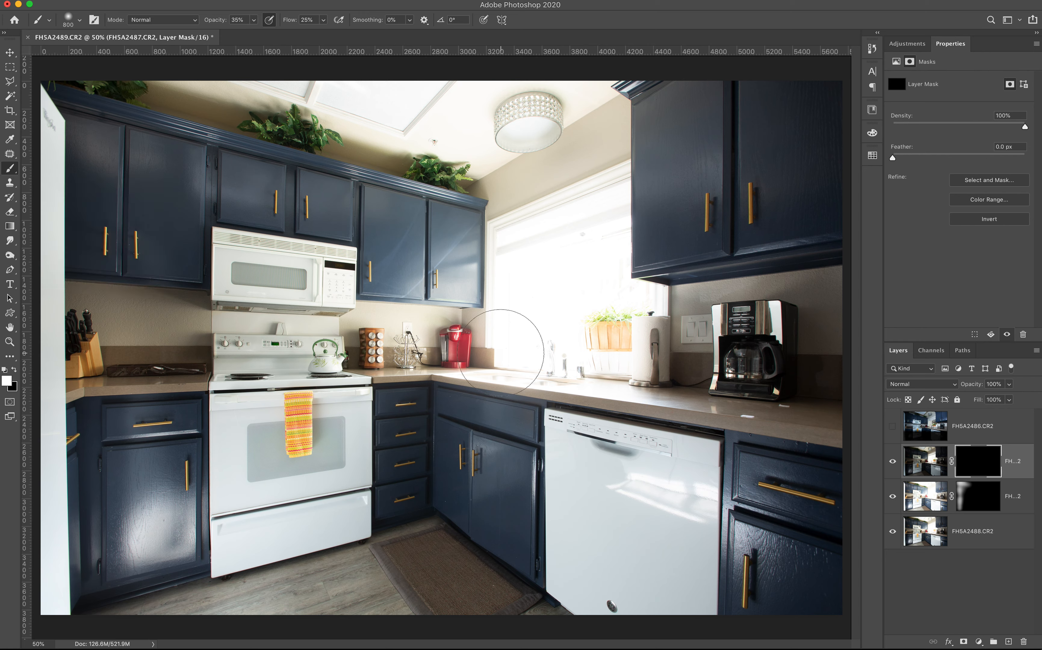
# Paint white on the FH5A2487.CR2 mask over the backsplash and cabinets near the red coffee maker, using a brush size of 1100
pyautogui.press(']')
pyautogui.press(']')
pyautogui.press(']')
pyautogui.click(451, 338)
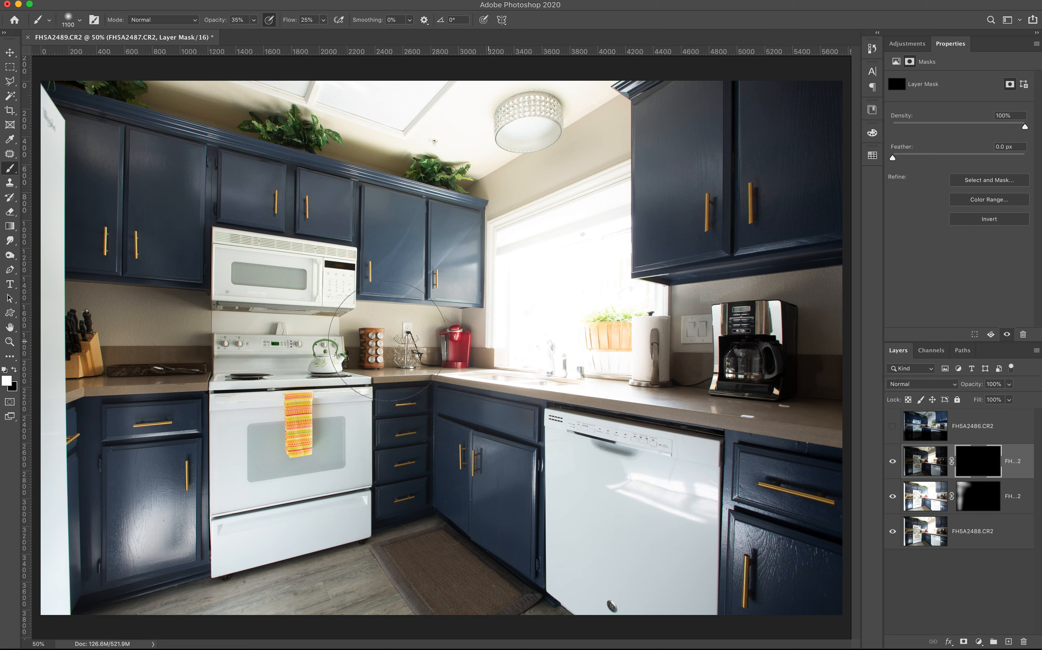
pyautogui.moveTo(386, 341)
pyautogui.mouseDown()
pyautogui.moveTo(480, 259)
pyautogui.moveTo(411, 330)
pyautogui.moveTo(497, 259)
pyautogui.moveTo(448, 330)
pyautogui.moveTo(502, 342)
pyautogui.moveTo(393, 333)
pyautogui.moveTo(483, 344)
pyautogui.moveTo(399, 334)
pyautogui.moveTo(487, 225)
pyautogui.moveTo(434, 276)
pyautogui.mouseUp()
# Paint white on the FH5A2487.CR2 mask over the ceiling, light fixture and window, and compare the image with the layer off and on
pyautogui.moveTo(531, 128)
pyautogui.mouseDown()
pyautogui.moveTo(540, 124)
pyautogui.moveTo(337, 106)
pyautogui.moveTo(595, 142)
pyautogui.moveTo(539, 125)
pyautogui.moveTo(557, 132)
pyautogui.mouseUp()
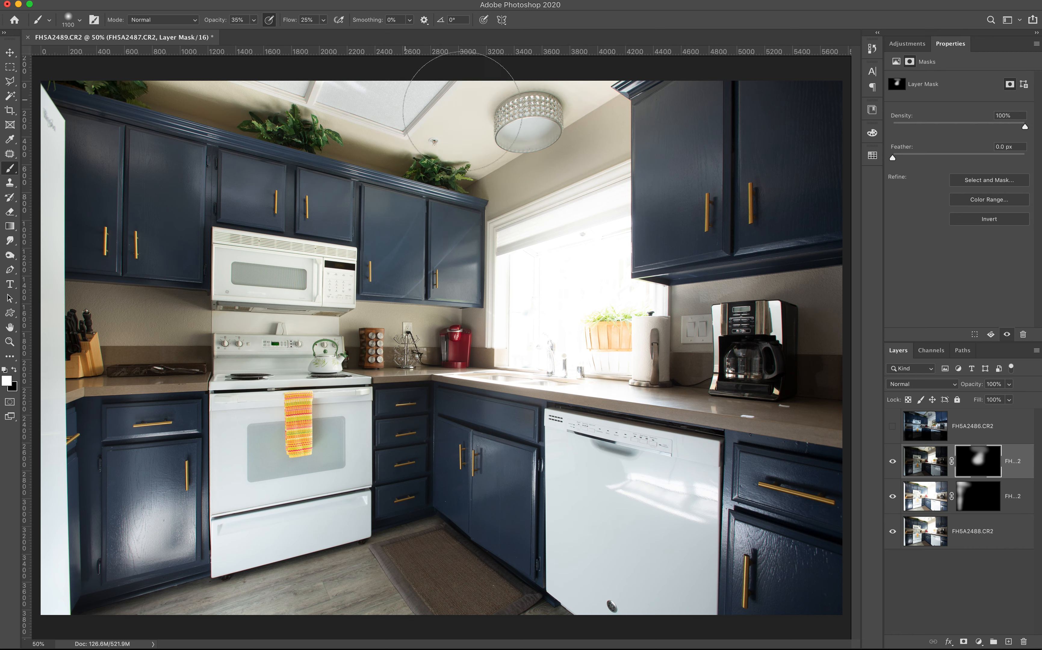
pyautogui.moveTo(521, 181)
pyautogui.mouseDown()
pyautogui.moveTo(533, 193)
pyautogui.moveTo(574, 129)
pyautogui.moveTo(542, 193)
pyautogui.moveTo(610, 121)
pyautogui.mouseUp()
pyautogui.moveTo(592, 271)
pyautogui.mouseDown()
pyautogui.moveTo(588, 146)
pyautogui.moveTo(493, 225)
pyautogui.moveTo(510, 170)
pyautogui.moveTo(510, 342)
pyautogui.moveTo(505, 215)
pyautogui.moveTo(497, 325)
pyautogui.mouseUp()
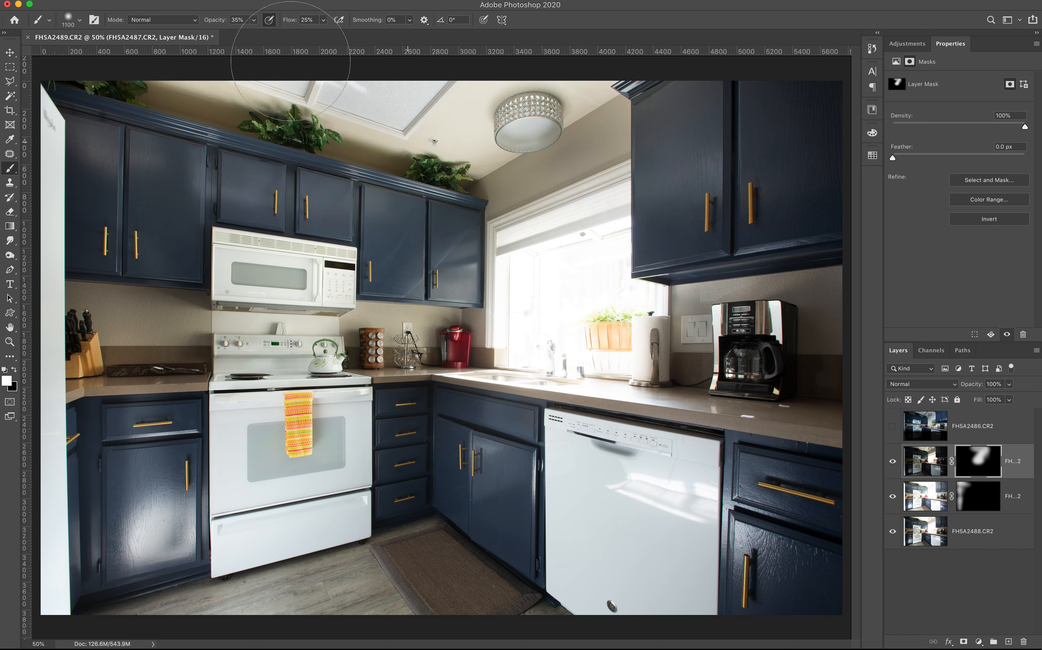
pyautogui.moveTo(260, 78)
pyautogui.mouseDown()
pyautogui.moveTo(545, 109)
pyautogui.moveTo(540, 186)
pyautogui.moveTo(596, 139)
pyautogui.mouseUp()
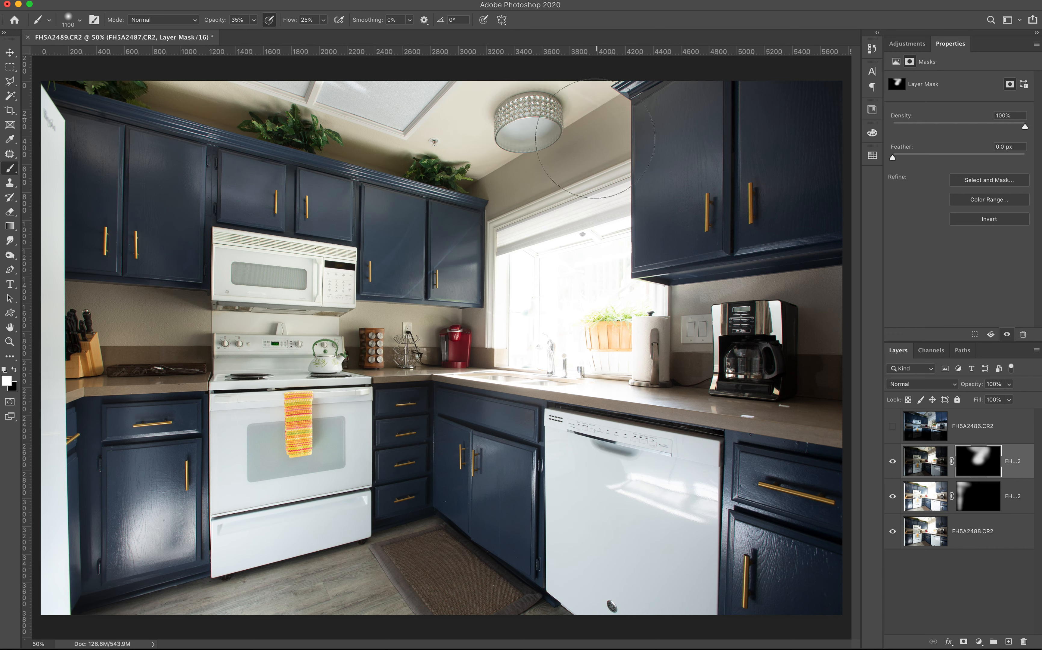
pyautogui.click(892, 463)
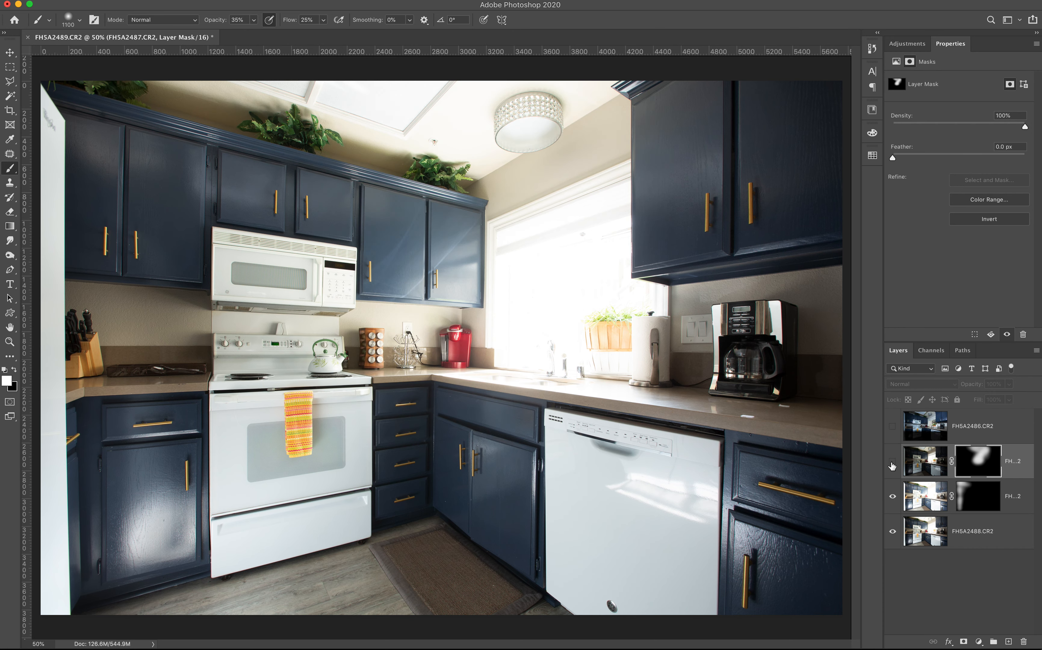
pyautogui.click(892, 463)
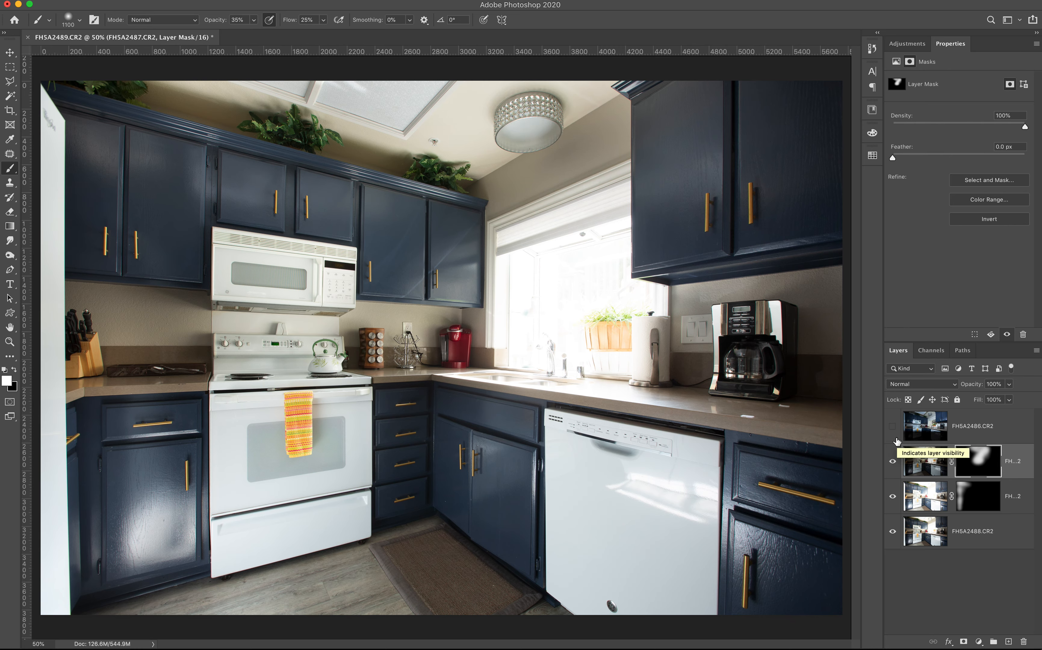
# Show the FH5A2486.CR2 layer and add a black layer mask to it
pyautogui.click(893, 426)
pyautogui.click(928, 428)
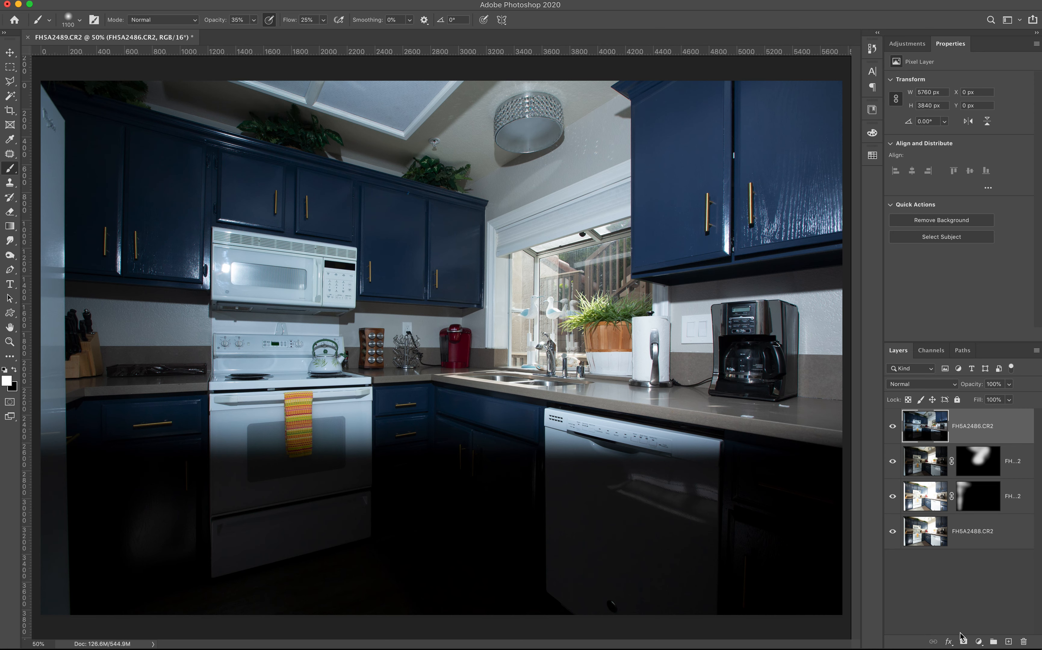
pyautogui.keyDown('alt'); pyautogui.click(964, 641); pyautogui.keyUp('alt')
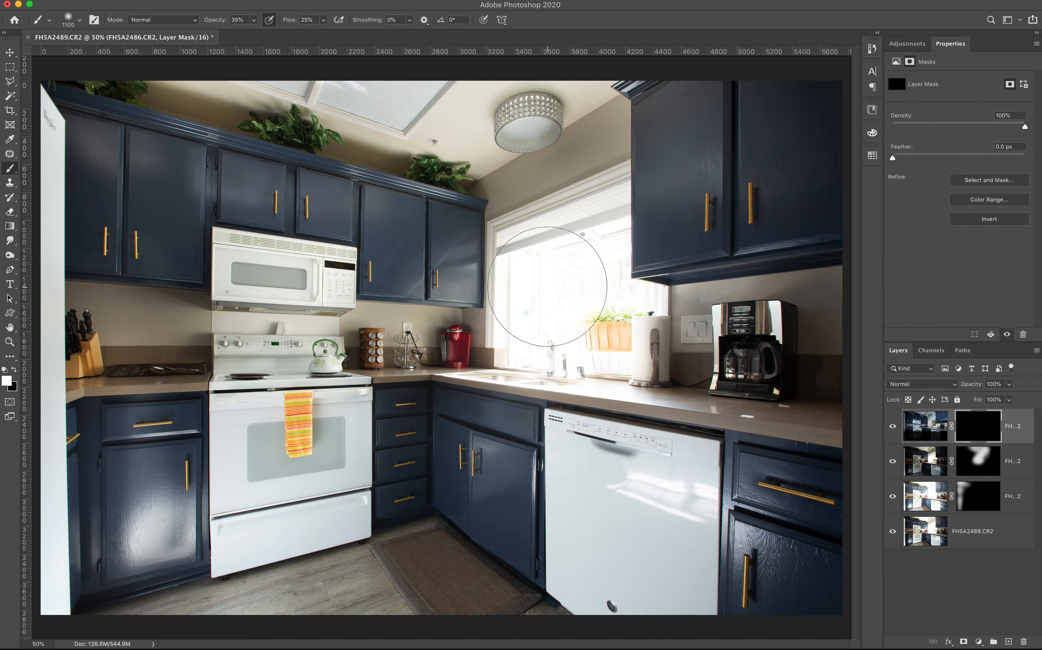
# Paint white on the FH5A2486.CR2 mask over the window and sink to bring in the outdoor view, reducing the brush size to 600
pyautogui.moveTo(547, 286)
pyautogui.mouseDown()
pyautogui.moveTo(525, 344)
pyautogui.moveTo(537, 251)
pyautogui.moveTo(536, 341)
pyautogui.moveTo(566, 252)
pyautogui.moveTo(587, 308)
pyautogui.moveTo(584, 248)
pyautogui.moveTo(587, 290)
pyautogui.moveTo(605, 208)
pyautogui.moveTo(593, 270)
pyautogui.moveTo(623, 315)
pyautogui.moveTo(580, 324)
pyautogui.moveTo(641, 325)
pyautogui.moveTo(539, 332)
pyautogui.moveTo(656, 337)
pyautogui.moveTo(552, 332)
pyautogui.moveTo(613, 332)
pyautogui.moveTo(553, 333)
pyautogui.moveTo(592, 327)
pyautogui.moveTo(530, 335)
pyautogui.moveTo(543, 253)
pyautogui.moveTo(540, 329)
pyautogui.moveTo(526, 248)
pyautogui.moveTo(524, 305)
pyautogui.moveTo(527, 248)
pyautogui.moveTo(512, 240)
pyautogui.moveTo(635, 170)
pyautogui.moveTo(494, 250)
pyautogui.moveTo(620, 204)
pyautogui.moveTo(501, 280)
pyautogui.moveTo(512, 277)
pyautogui.moveTo(632, 208)
pyautogui.moveTo(465, 239)
pyautogui.moveTo(601, 182)
pyautogui.moveTo(492, 297)
pyautogui.moveTo(627, 248)
pyautogui.moveTo(480, 358)
pyautogui.moveTo(646, 268)
pyautogui.moveTo(495, 360)
pyautogui.moveTo(504, 259)
pyautogui.moveTo(503, 299)
pyautogui.moveTo(614, 193)
pyautogui.moveTo(526, 271)
pyautogui.moveTo(559, 301)
pyautogui.moveTo(619, 235)
pyautogui.moveTo(601, 242)
pyautogui.moveTo(637, 320)
pyautogui.moveTo(460, 374)
pyautogui.mouseUp()
pyautogui.press('[')
pyautogui.press('[')
pyautogui.press('[')
pyautogui.press('[')
pyautogui.press('[')
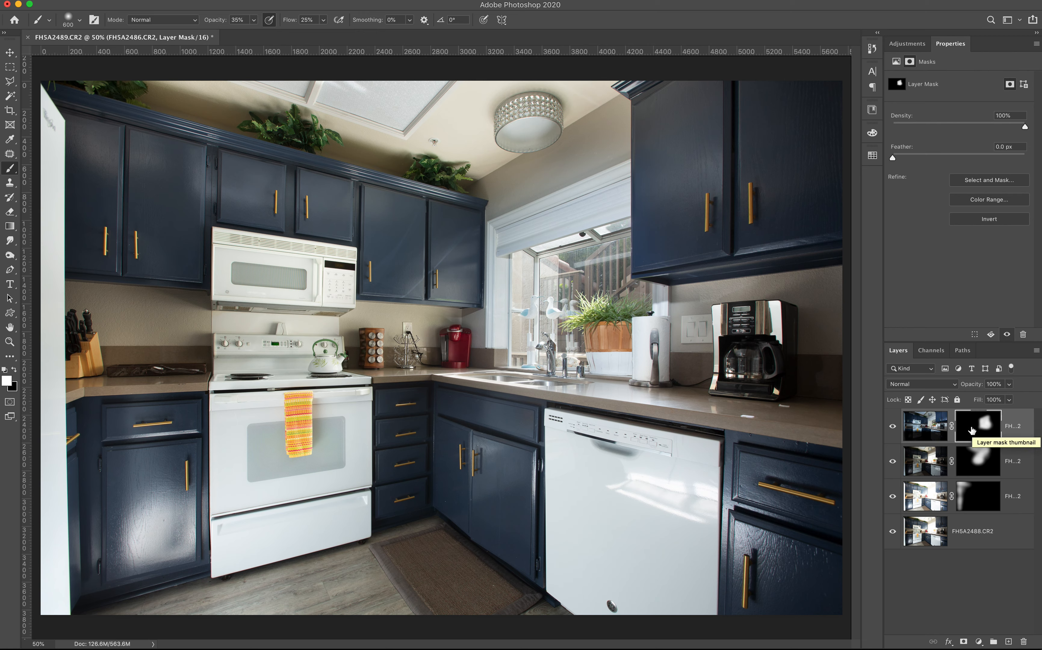
# Paint white on the FH5A2486.CR2 mask over the upper cabinets and microwave with a brush size of 1100
pyautogui.press(']')
pyautogui.press(']')
pyautogui.press(']')
pyautogui.press(']')
pyautogui.press(']')
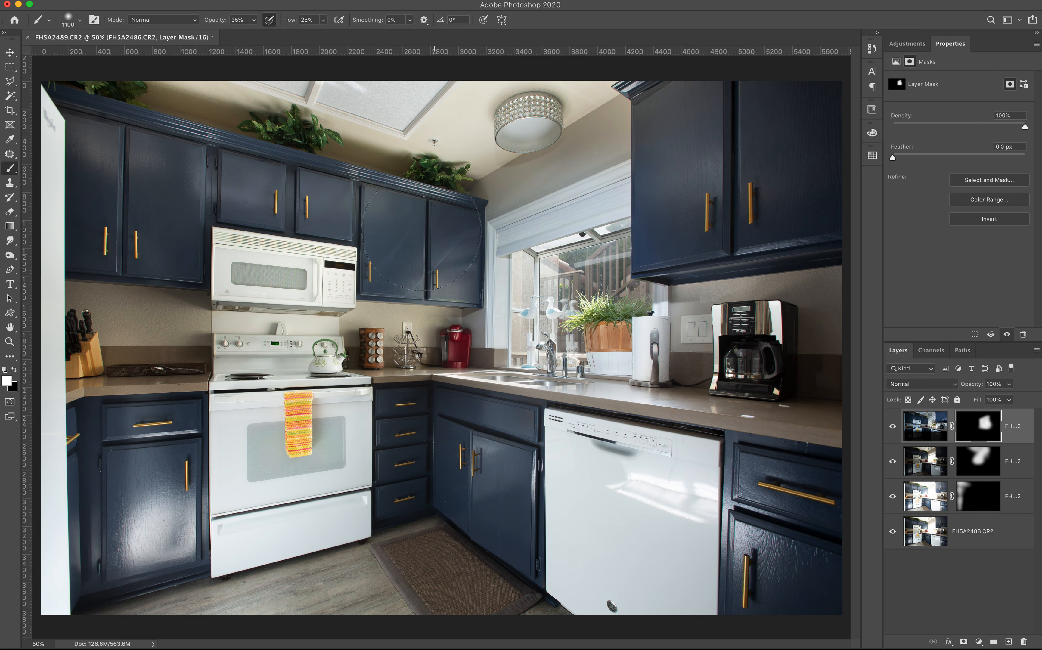
pyautogui.moveTo(387, 224)
pyautogui.mouseDown()
pyautogui.moveTo(263, 272)
pyautogui.moveTo(248, 262)
pyautogui.moveTo(320, 280)
pyautogui.mouseUp()
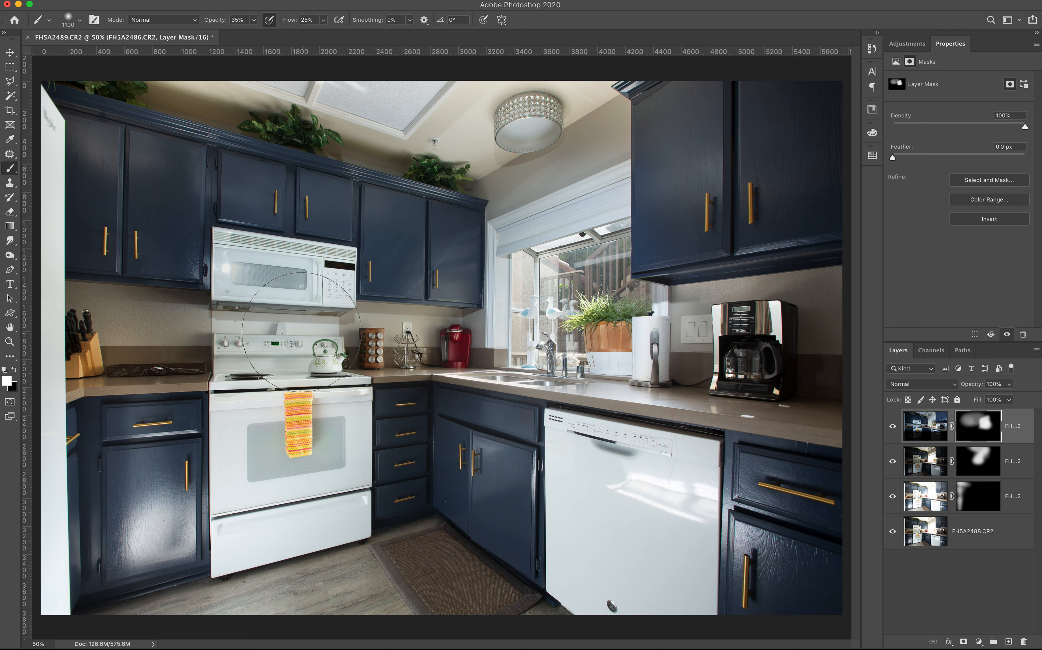
# Paint black on the FH5A2486.CR2 mask over the microwave, stove, ceiling and wall around the window, enlarging the brush to 1300
pyautogui.click(16, 370)
pyautogui.press('[')
pyautogui.press('[')
pyautogui.press('[')
pyautogui.press(']')
pyautogui.press(']')
pyautogui.press(']')
pyautogui.press(']')
pyautogui.press(']')
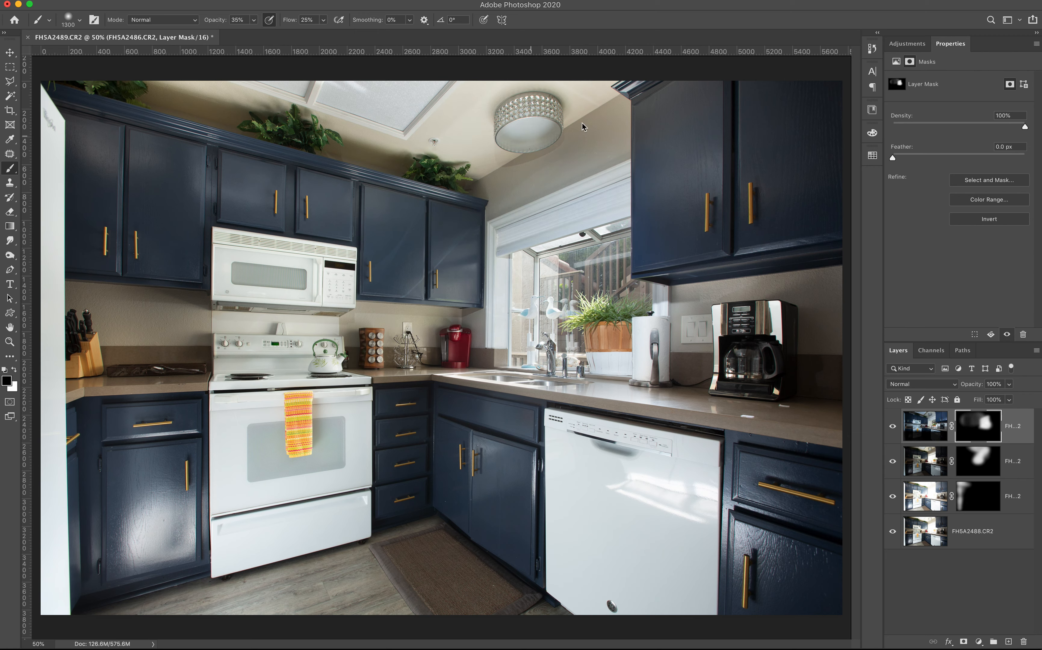
pyautogui.moveTo(542, 121)
pyautogui.mouseDown()
pyautogui.moveTo(632, 124)
pyautogui.moveTo(651, 138)
pyautogui.moveTo(487, 146)
pyautogui.mouseUp()
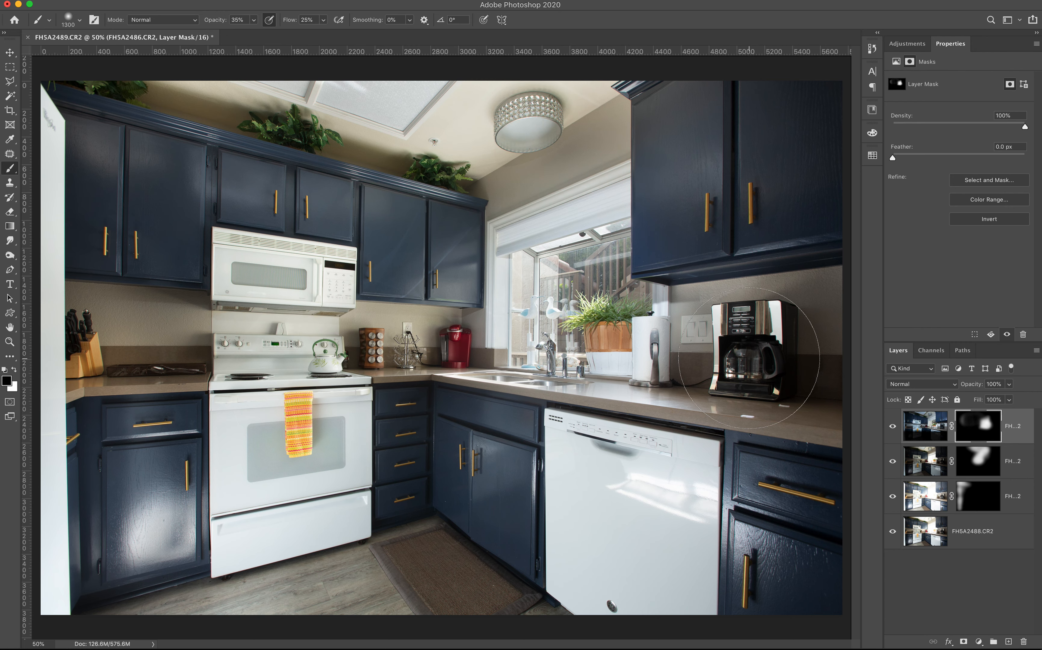
# Reduce the brush size to 500 and switch the foreground colour to white for refining the FH5A2486.CR2 mask around the planter
pyautogui.press('[')
pyautogui.press('[')
pyautogui.press('[')
pyautogui.press('[')
pyautogui.press('[')
pyautogui.press('[')
pyautogui.press('[')
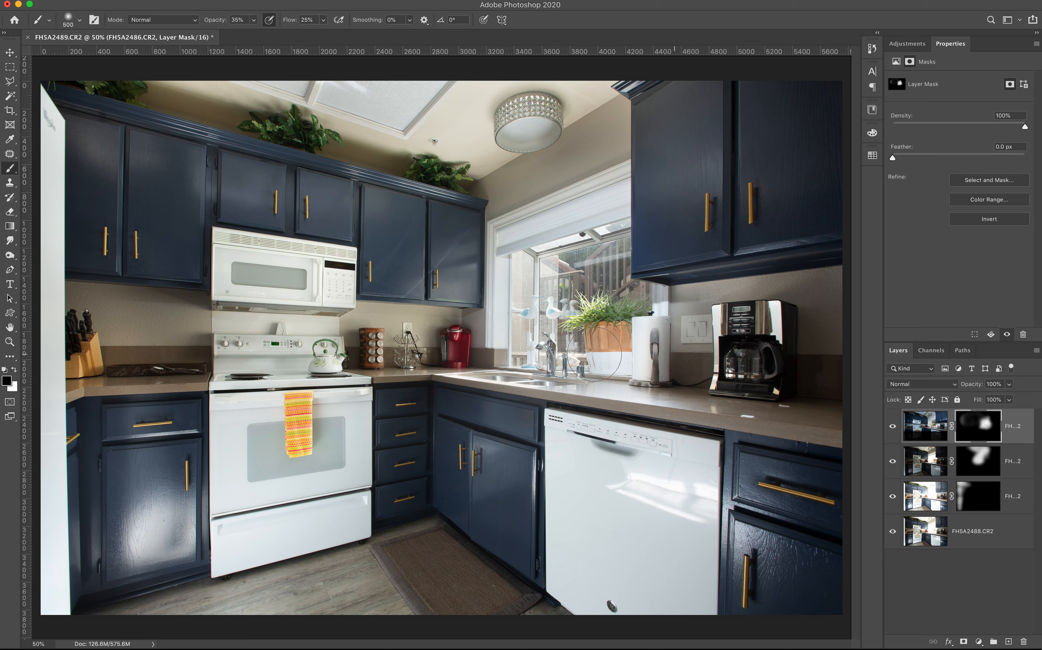
pyautogui.press('[')
pyautogui.press('x')
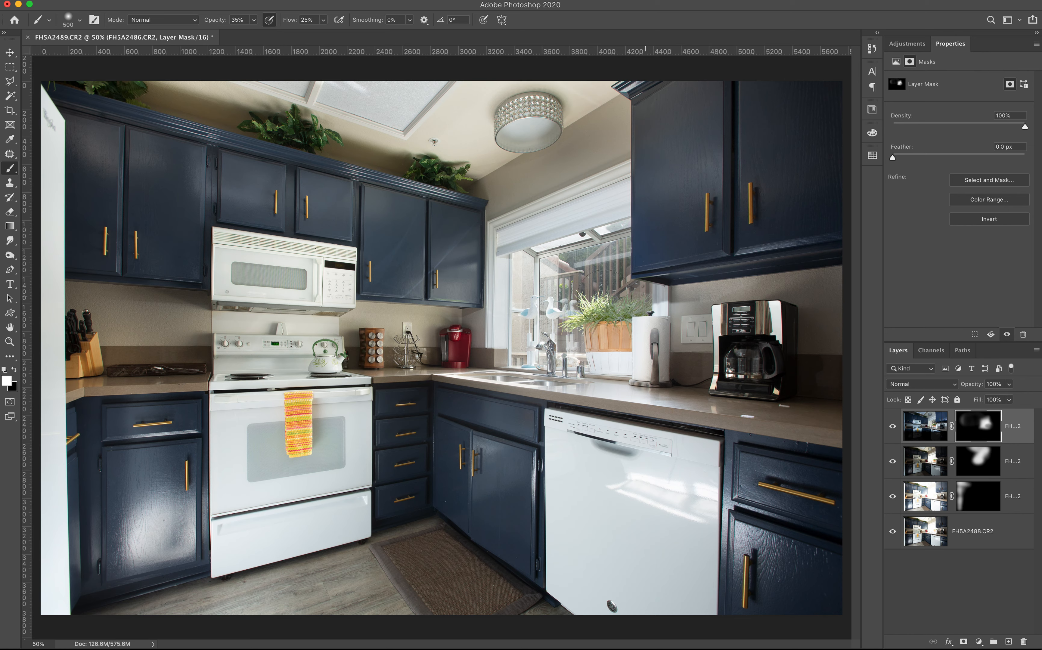